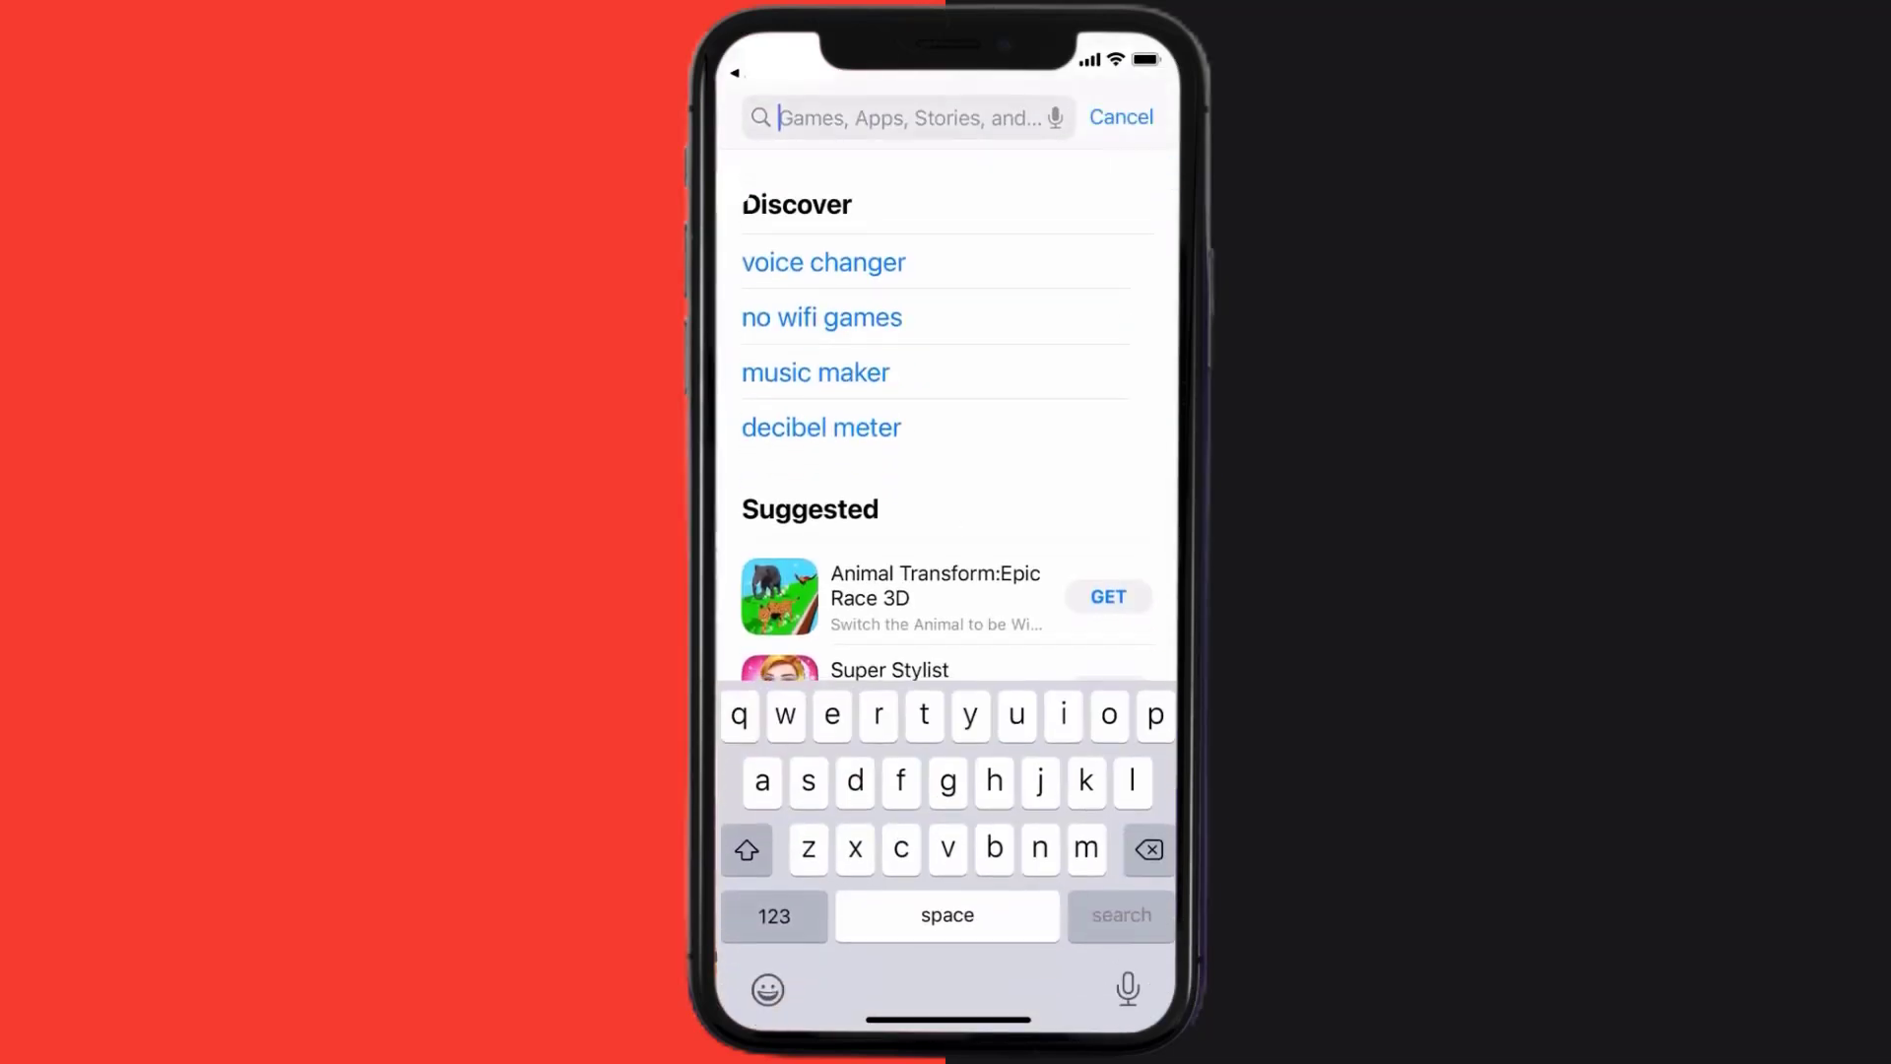
pyautogui.write('optimum app')
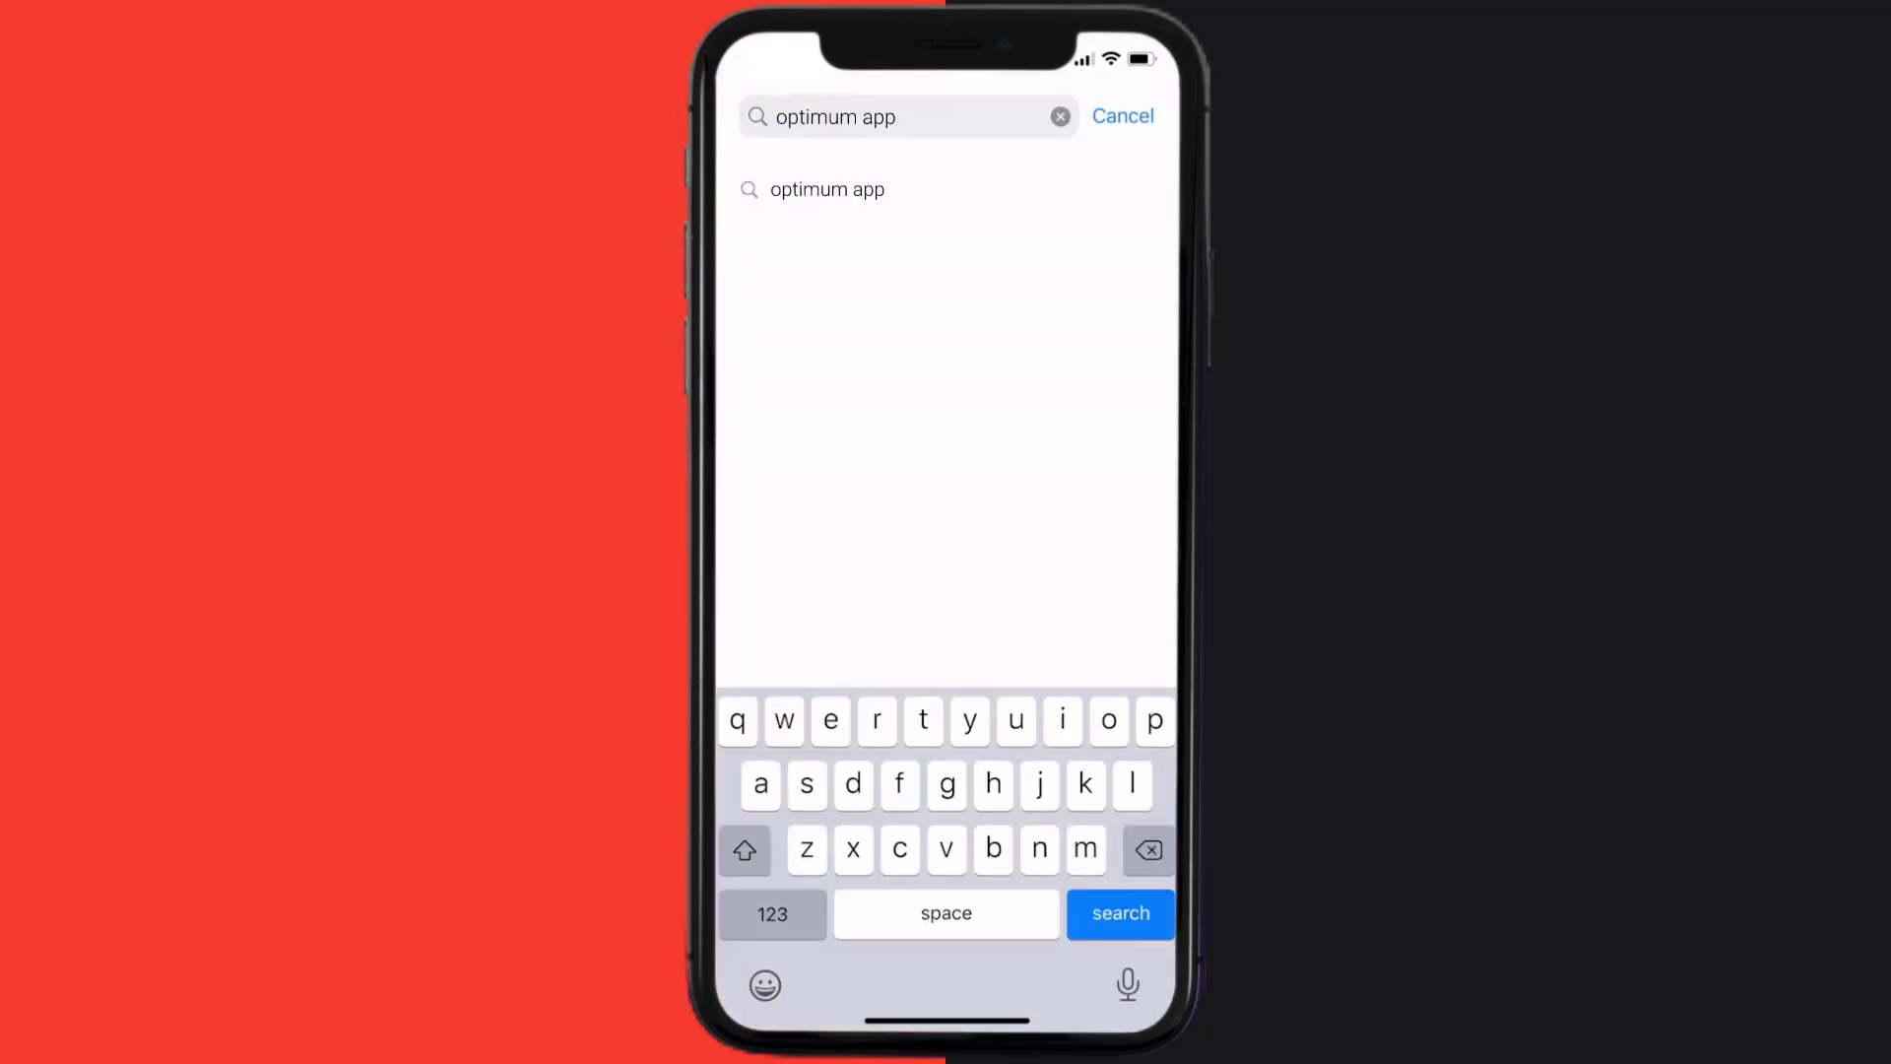
# Search the App Store for 'optimum app' and start downloading Optimum again.
pyautogui.press('Return')
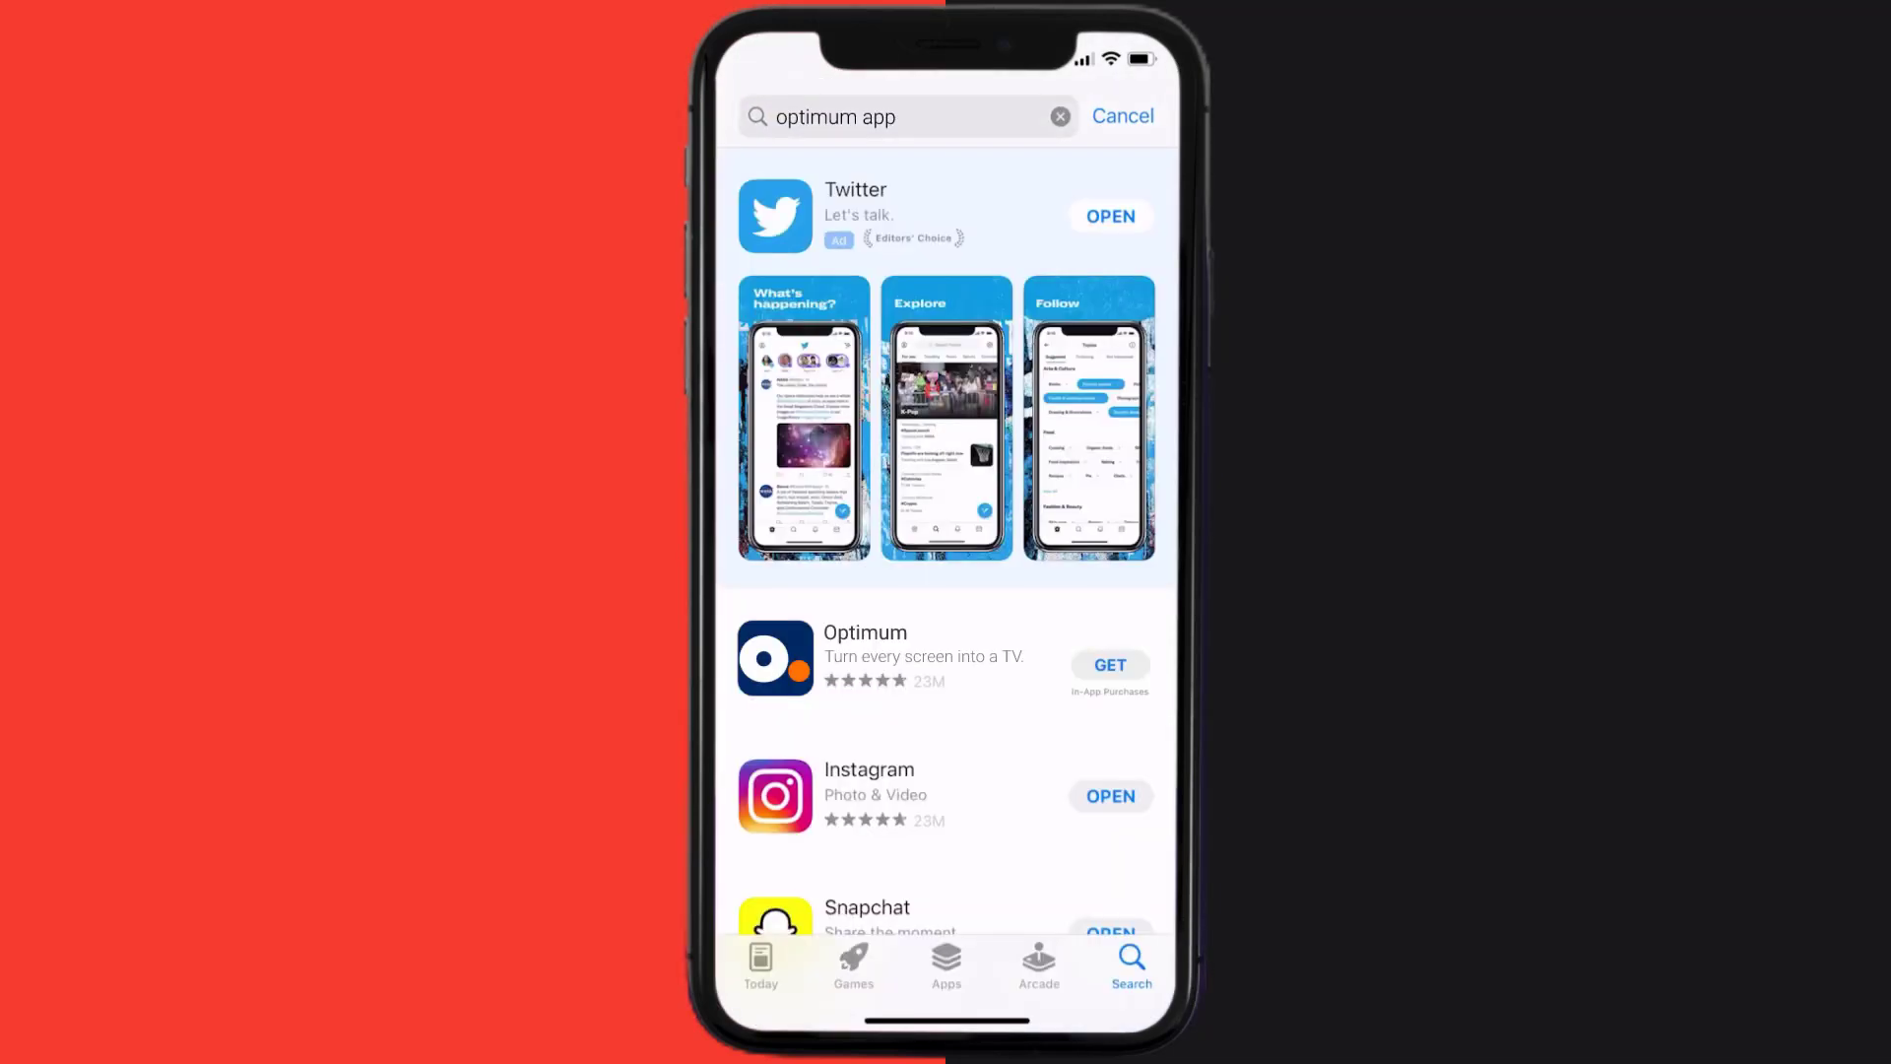
pyautogui.click(1111, 665)
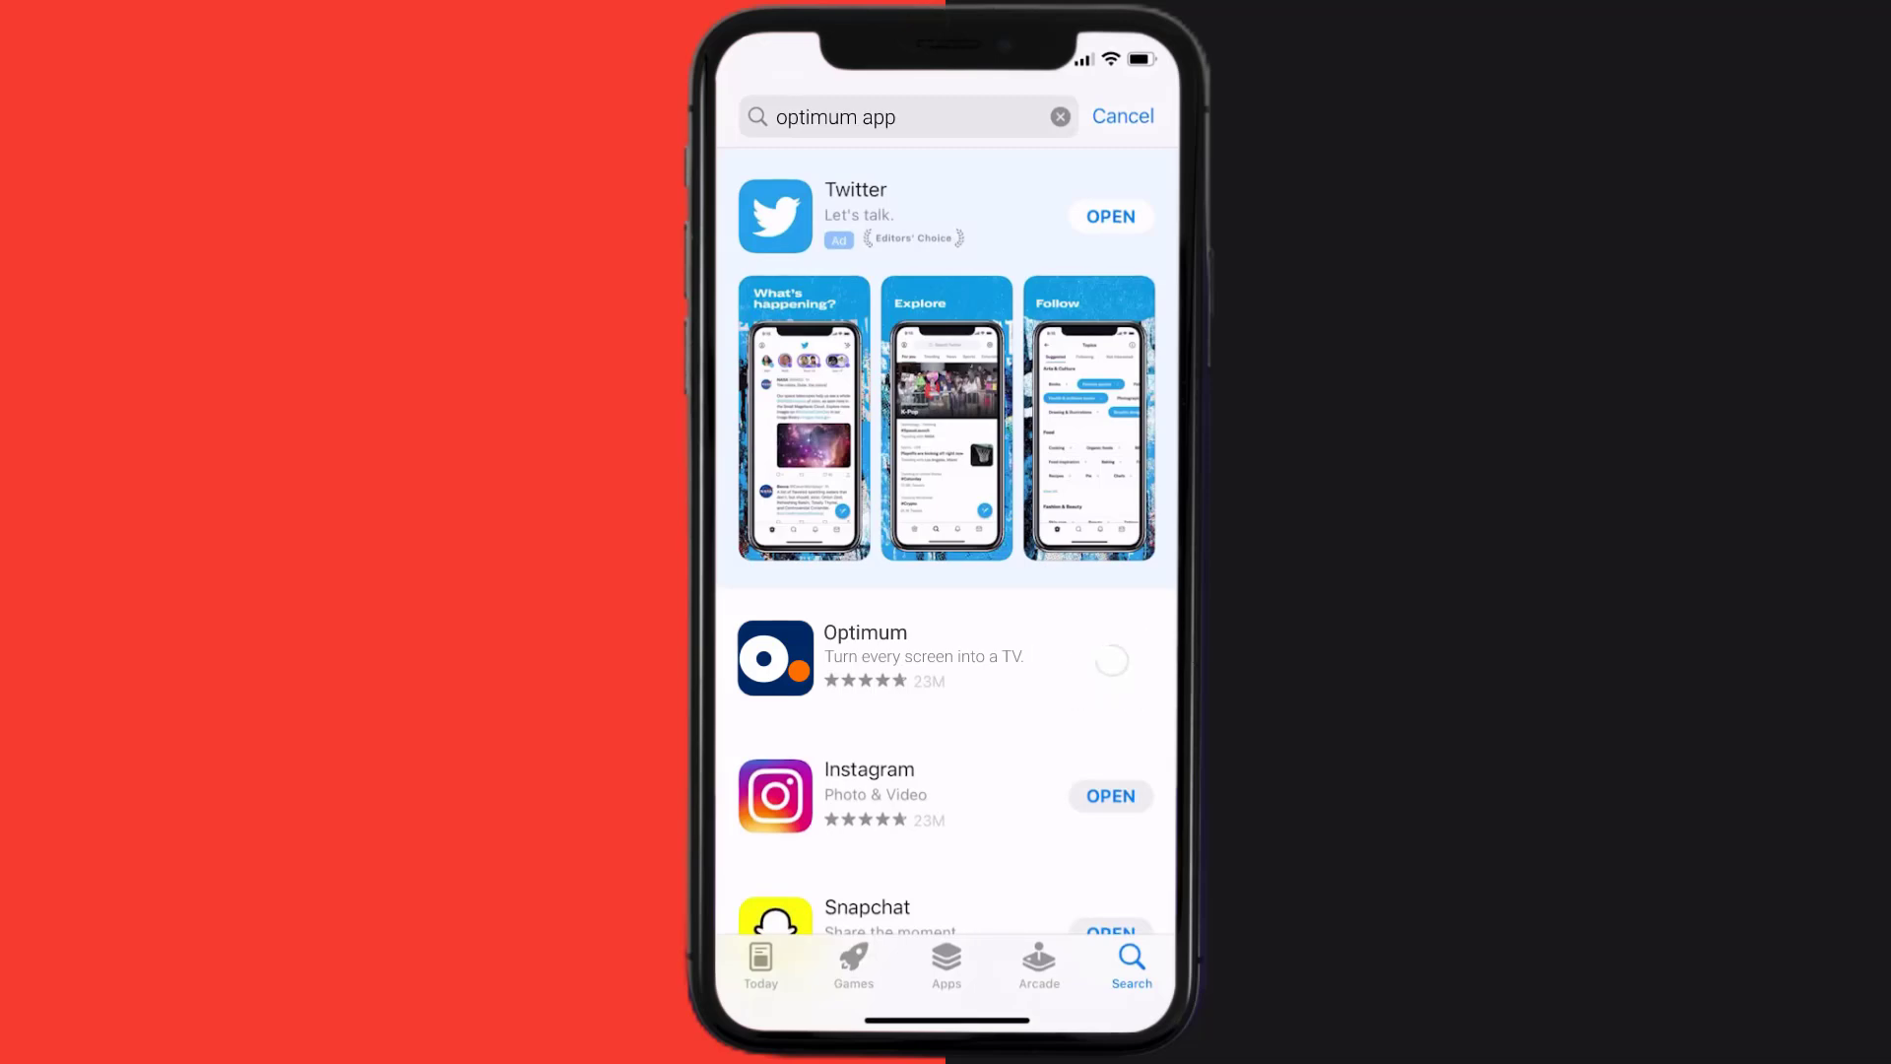